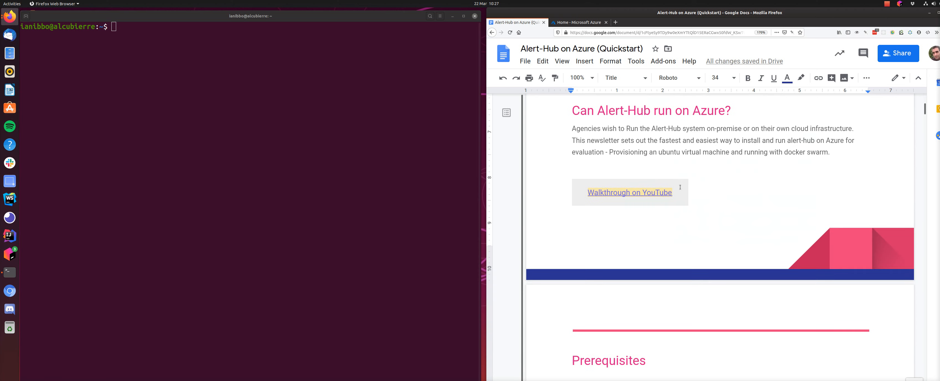
# Skim the quickstart guide's introduction, switch to the Azure portal and start creating a new virtual machine
pyautogui.scroll(-4, 680, 188)
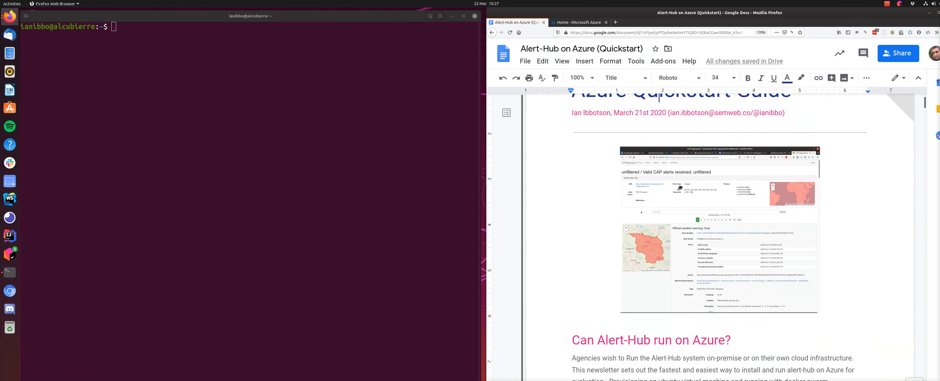
pyautogui.scroll(2, 681, 188)
pyautogui.scroll(-2, 681, 187)
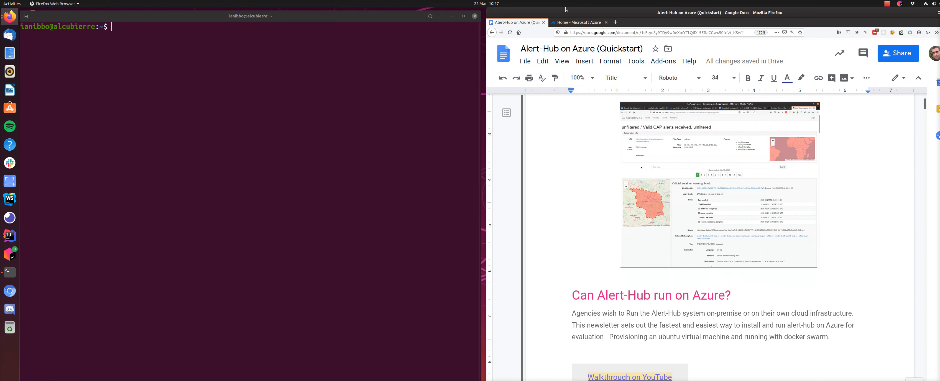
pyautogui.click(576, 21)
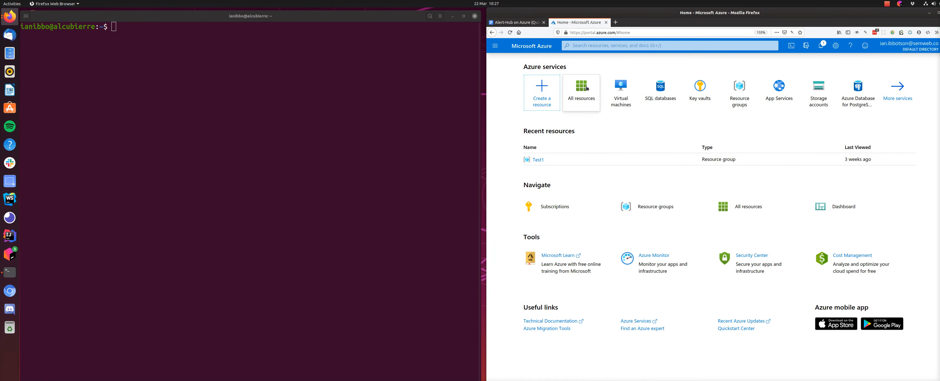
pyautogui.click(618, 93)
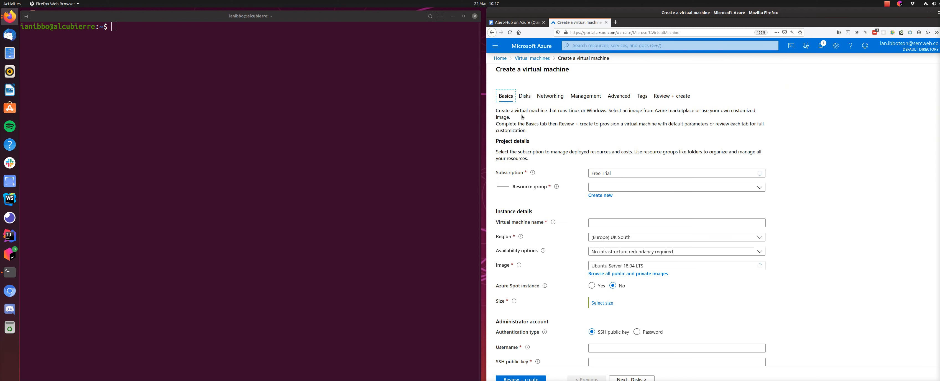
# Assign the virtual machine to resource group Test1 and name it alerthub
pyautogui.click(622, 190)
pyautogui.click(611, 223)
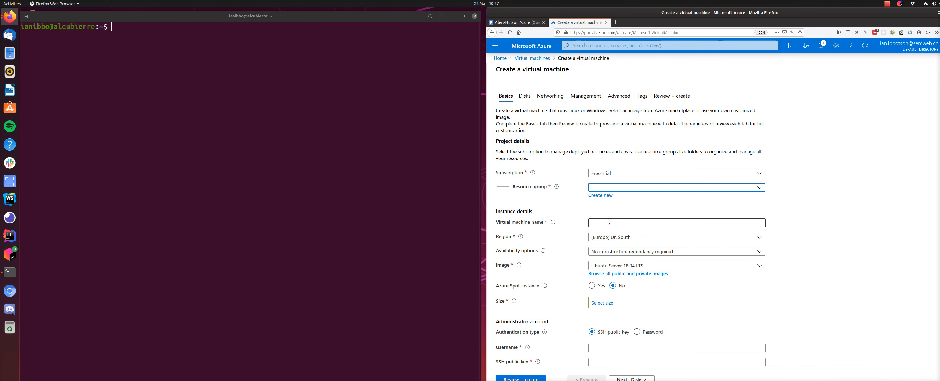
pyautogui.click(607, 223)
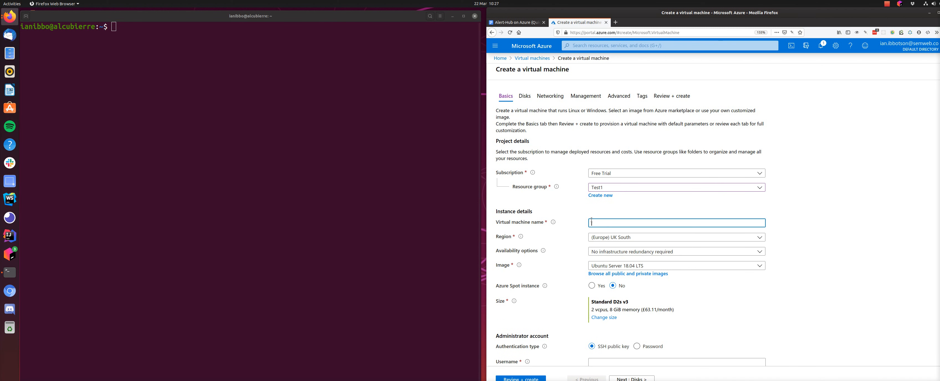
pyautogui.write('alerthub')
# Change the virtual machine size to D4s_v3 with 4 vCPUs and 16 GiB RAM
pyautogui.scroll(-3, 760, 139)
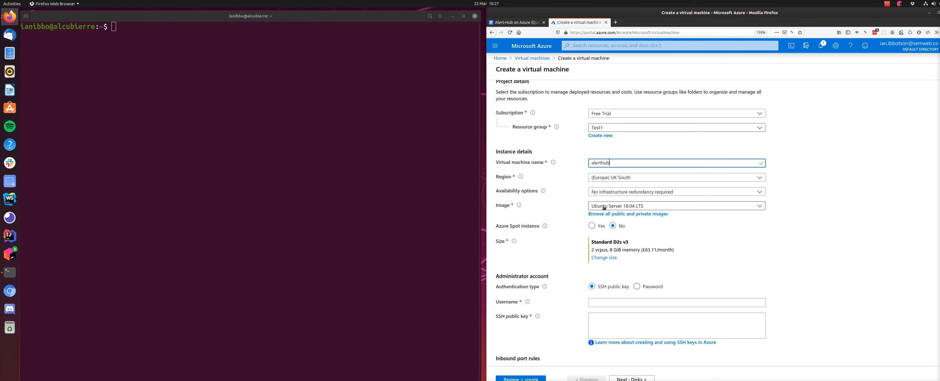
pyautogui.scroll(-2, 654, 214)
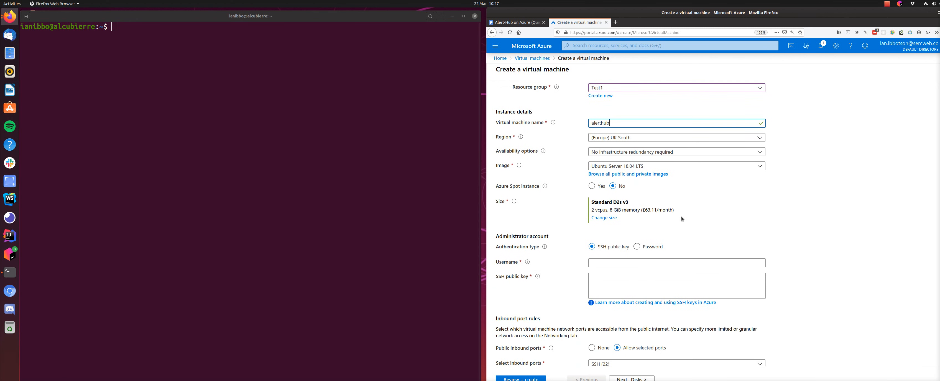
pyautogui.scroll(-3, 776, 206)
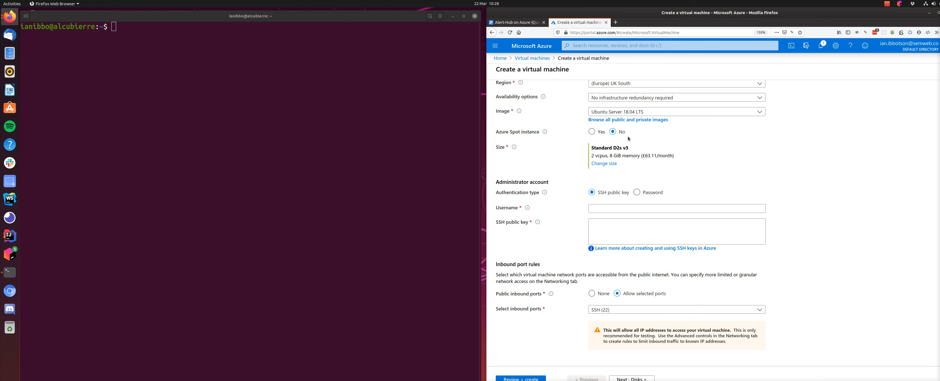
pyautogui.click(604, 164)
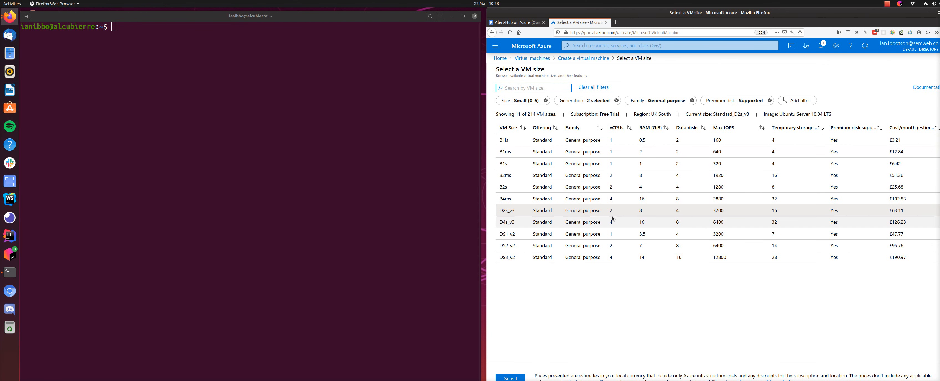
pyautogui.click(521, 223)
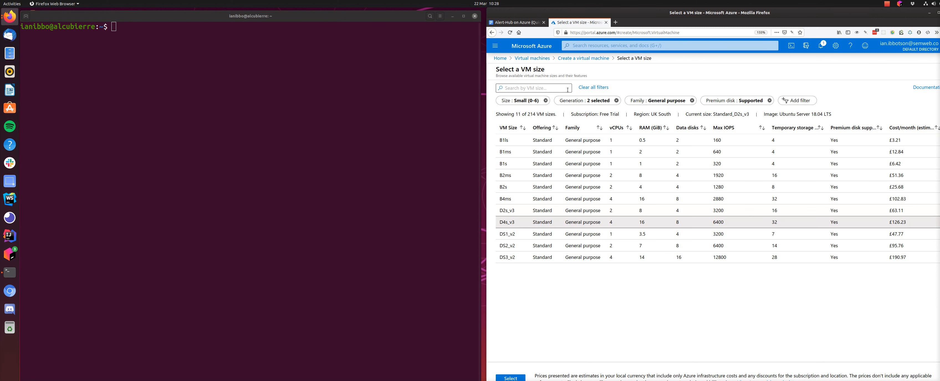
pyautogui.click(511, 378)
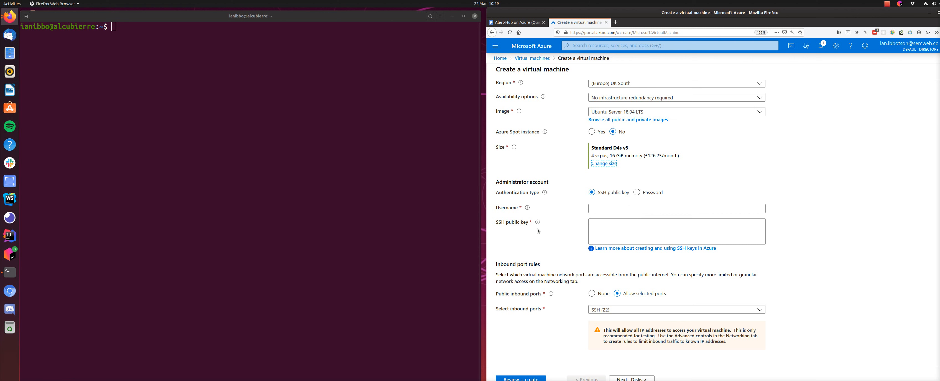
# Set the administrator username to alerthub and print the public key file .ssh/id_rsa.pub in the terminal
pyautogui.click(590, 208)
pyautogui.write('alerthub')
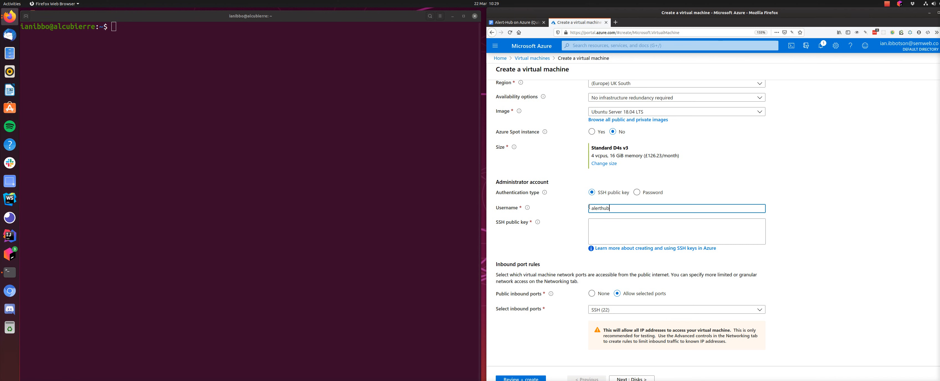
pyautogui.click(278, 200)
pyautogui.write('cat ')
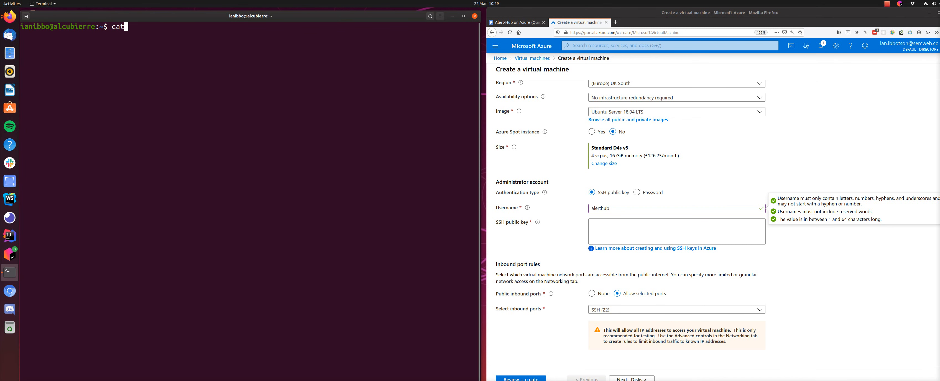
pyautogui.write('.ssh/')
pyautogui.write('id_rsa.pub')
pyautogui.press('Return')
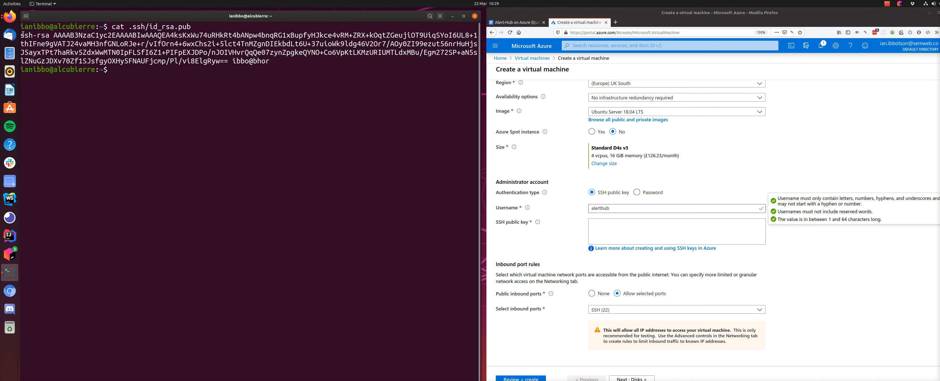
# Copy the printed SSH public key from the terminal into the administrator account's SSH public key field
pyautogui.moveTo(21, 35); pyautogui.dragTo(329, 62)
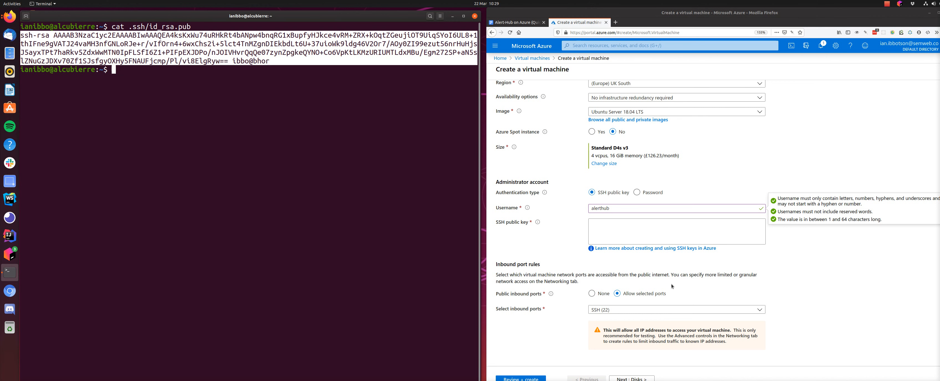
pyautogui.click(608, 232)
pyautogui.hotkey('ctrl', 'v')
pyautogui.press('BackSpace')
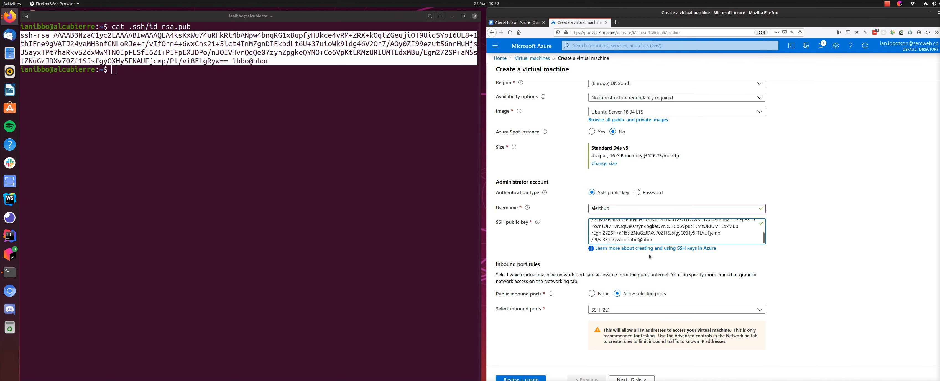
# Allow inbound HTTP (80) in addition to SSH (22) and continue to the disk settings
pyautogui.click(653, 310)
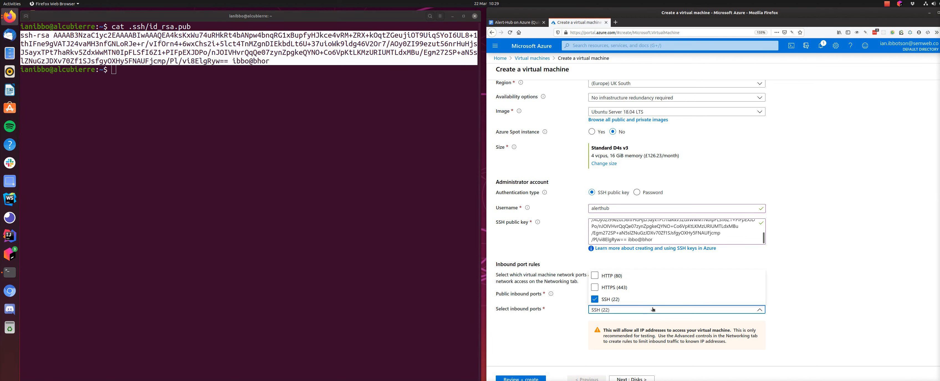
pyautogui.click(595, 276)
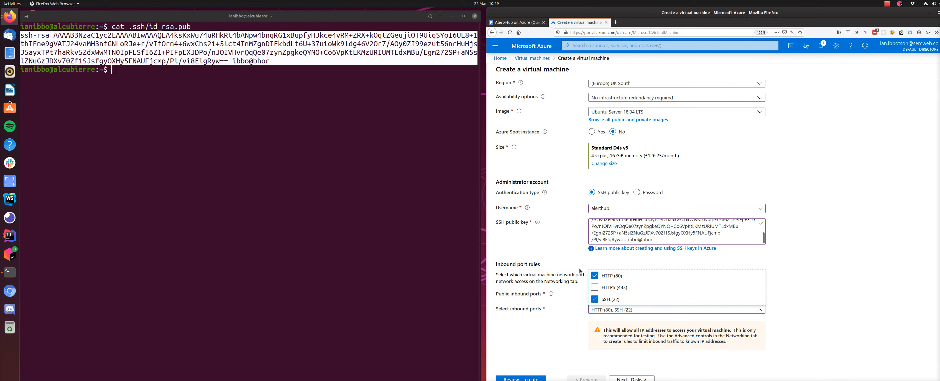
pyautogui.click(634, 378)
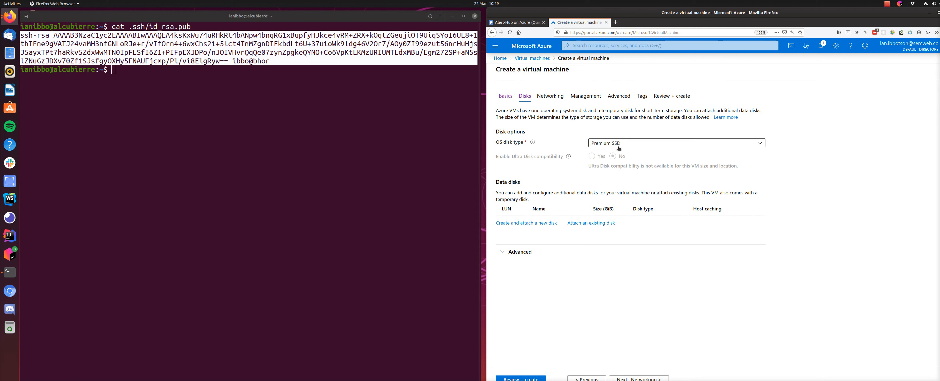
# Create and attach a new empty 256 GiB Premium SSD data disk
pyautogui.click(512, 224)
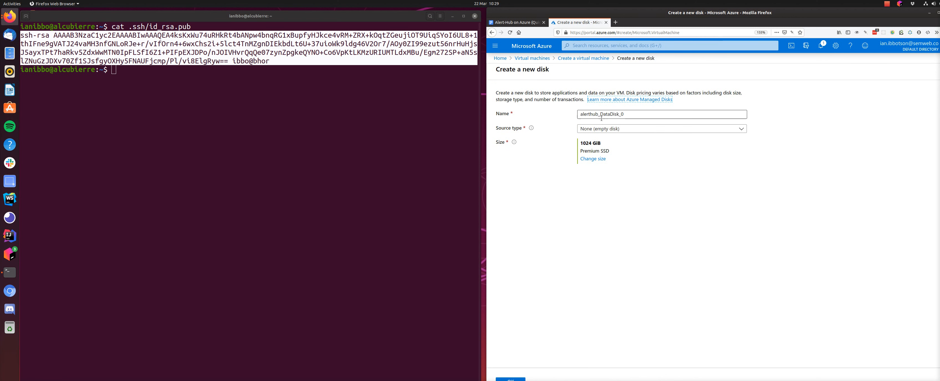
pyautogui.click(592, 160)
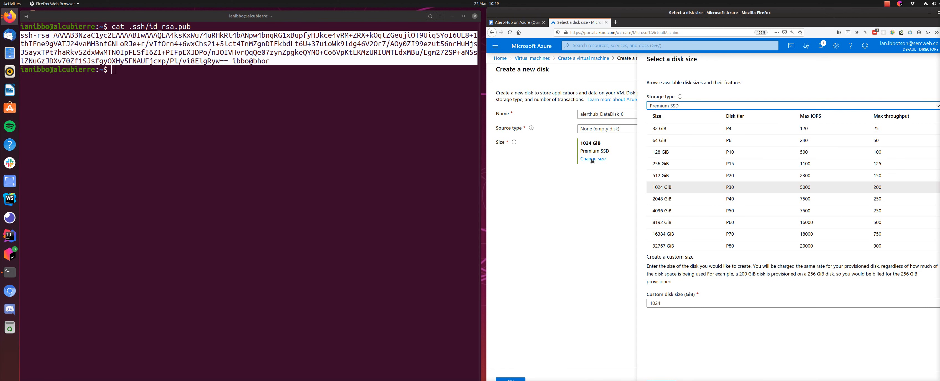
pyautogui.click(661, 163)
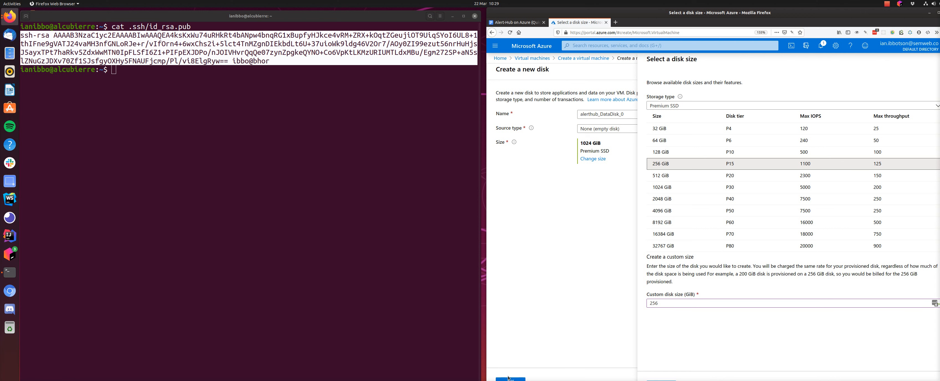
pyautogui.click(662, 380)
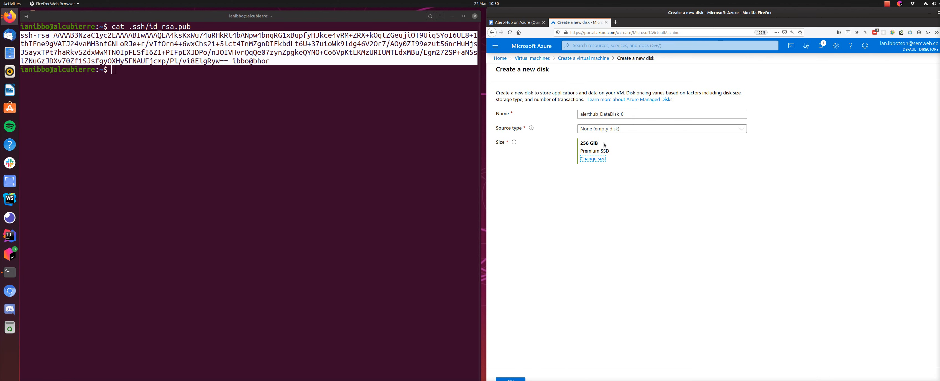
pyautogui.click(514, 380)
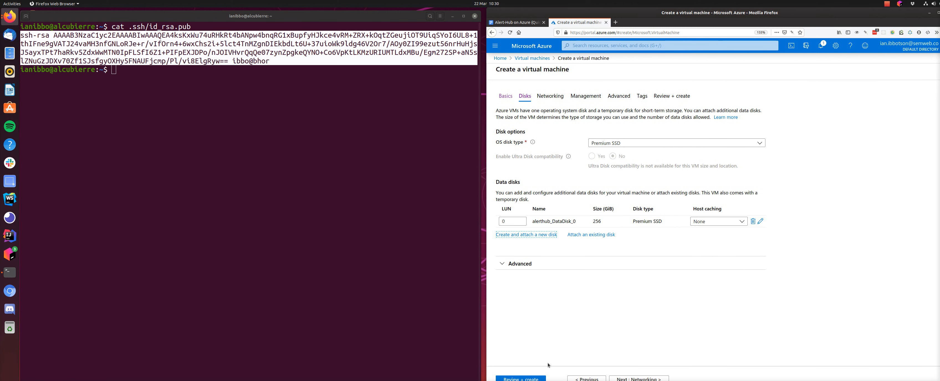
# Validate and create the virtual machine, and open its resource overview once deployed
pyautogui.click(534, 378)
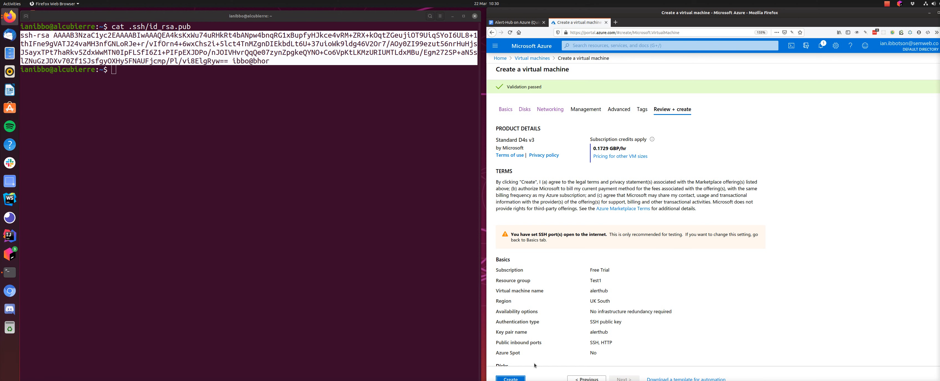
pyautogui.click(511, 379)
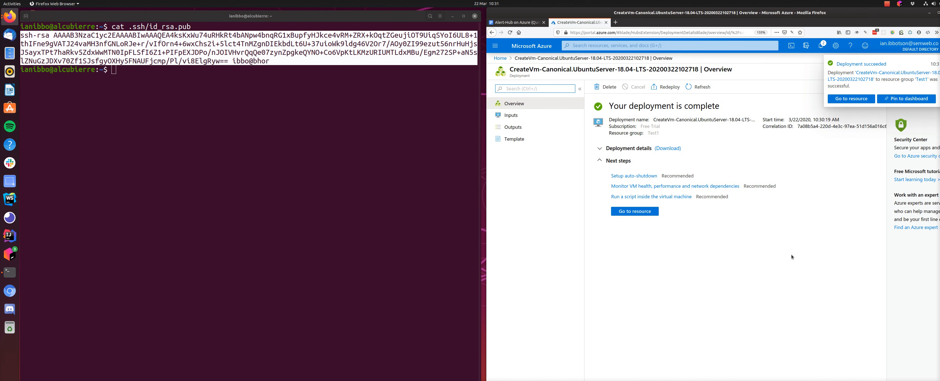
pyautogui.click(631, 214)
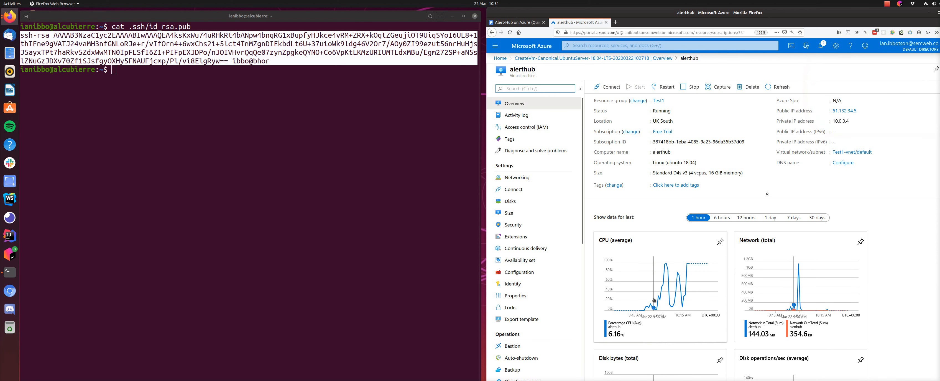
# Copy the virtual machine's public IP address and connect to it over SSH from the terminal as alerthub
pyautogui.moveTo(858, 112); pyautogui.dragTo(832, 112)
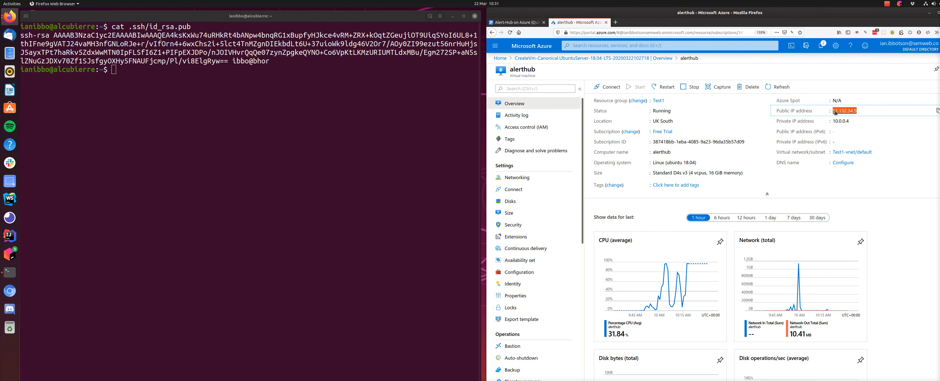
pyautogui.click(293, 196)
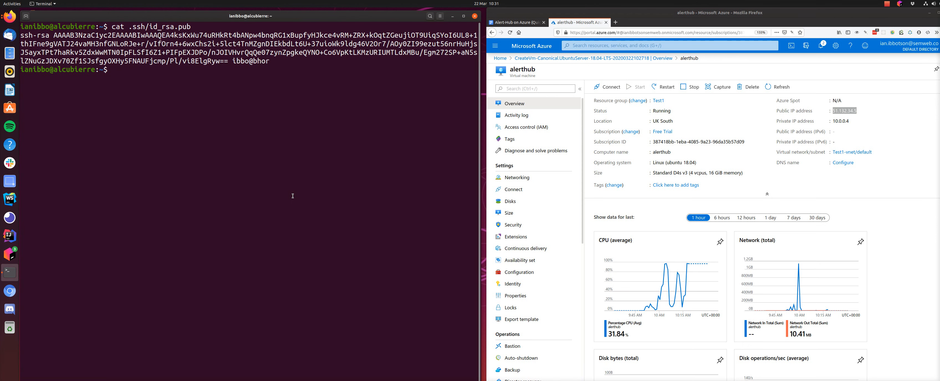
pyautogui.write('ssh alerthub@')
pyautogui.middleClick(245, 167)
pyautogui.press('Return')
# Accept the server's host key with yes to complete the SSH login
pyautogui.write('ye')
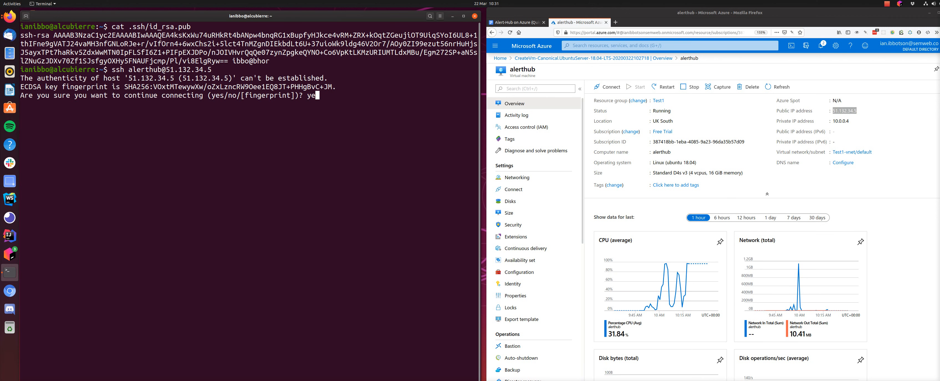
pyautogui.write('s')
pyautogui.press('Return')
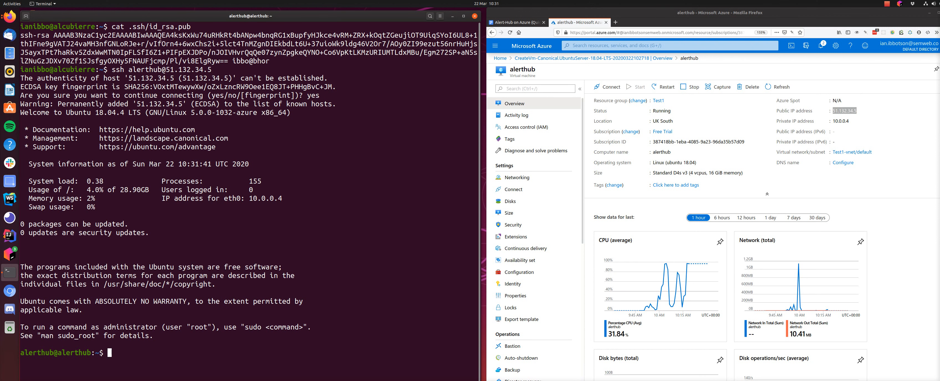
pyautogui.press('Return')
pyautogui.press('Return')
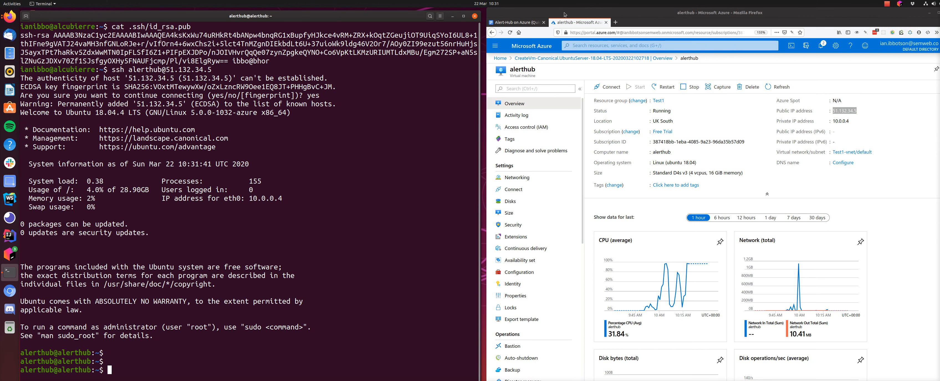
# Following the quickstart guide's system update section, become root on the server with sudo su - root and run apt-get update
pyautogui.click(526, 21)
pyautogui.scroll(-20, 669, 216)
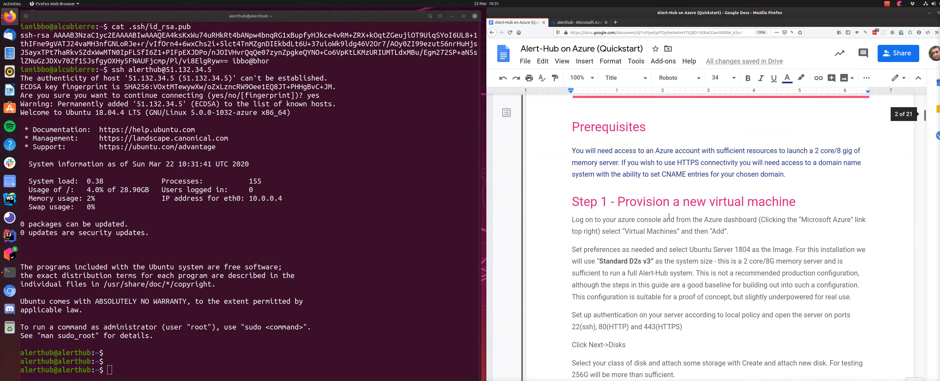
pyautogui.scroll(-15, 669, 216)
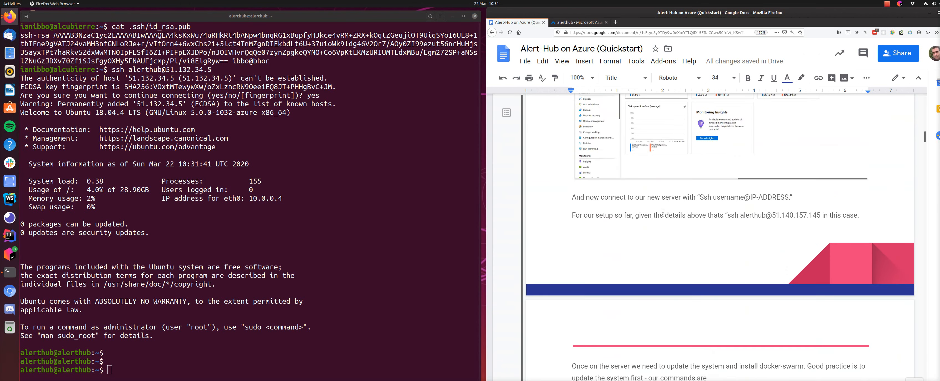
pyautogui.scroll(-3, 651, 207)
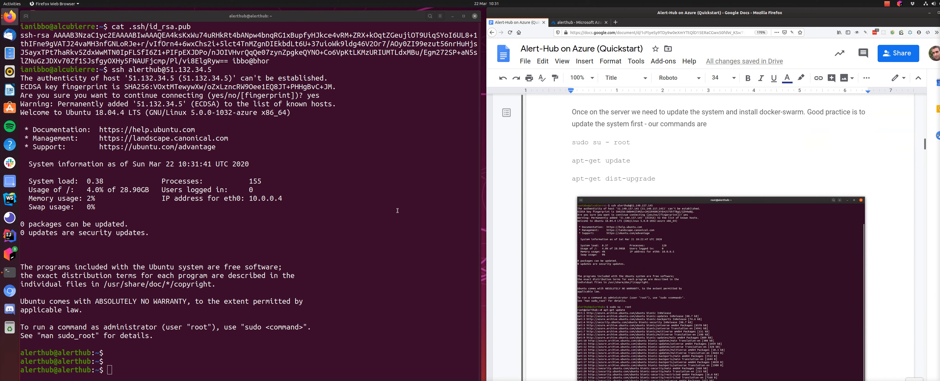
pyautogui.click(290, 230)
pyautogui.write('sudo su - root')
pyautogui.press('Return')
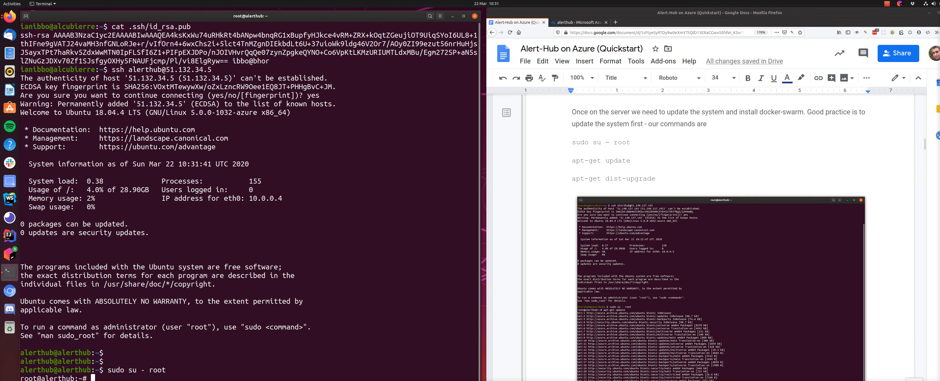
pyautogui.write('apt-get update')
pyautogui.press('Return')
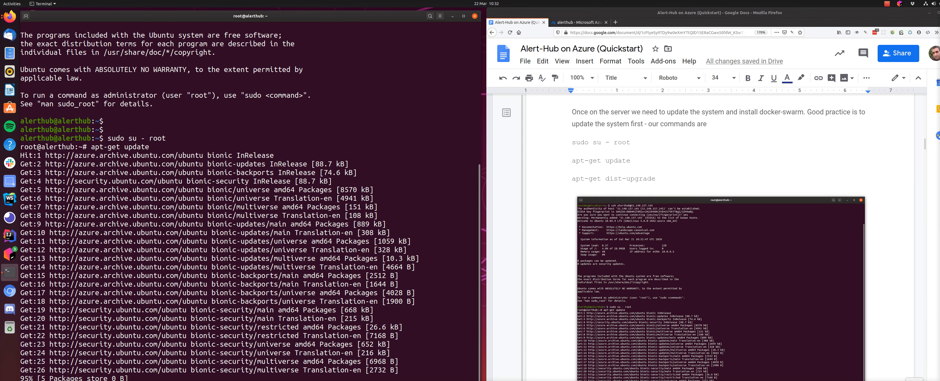